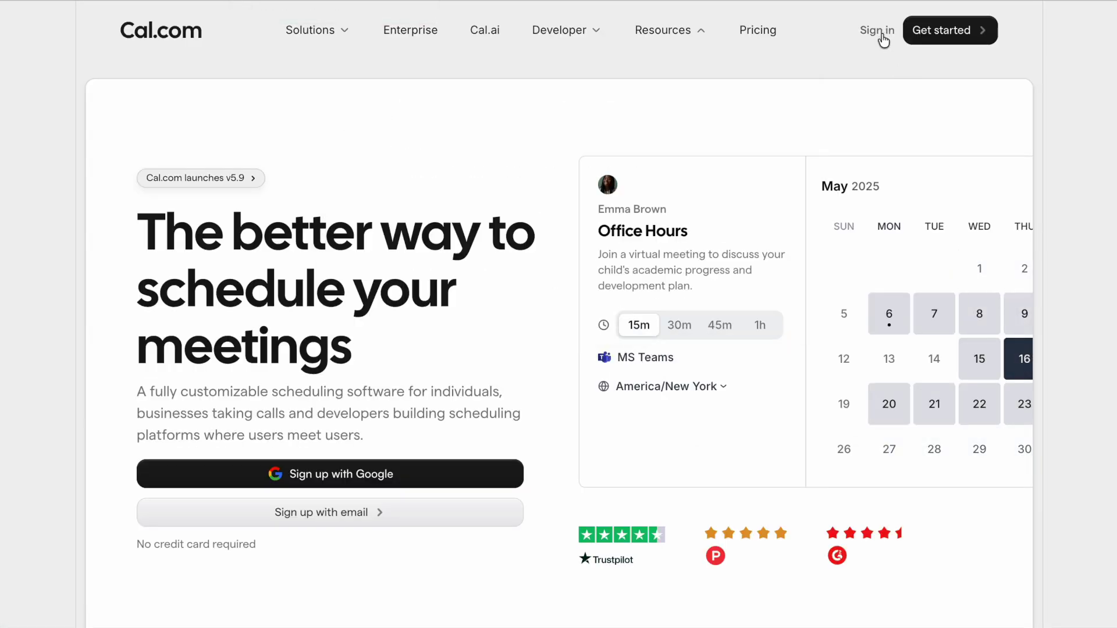
Review the private and group yoga classes in the event types list
mouse_move(346, 38)
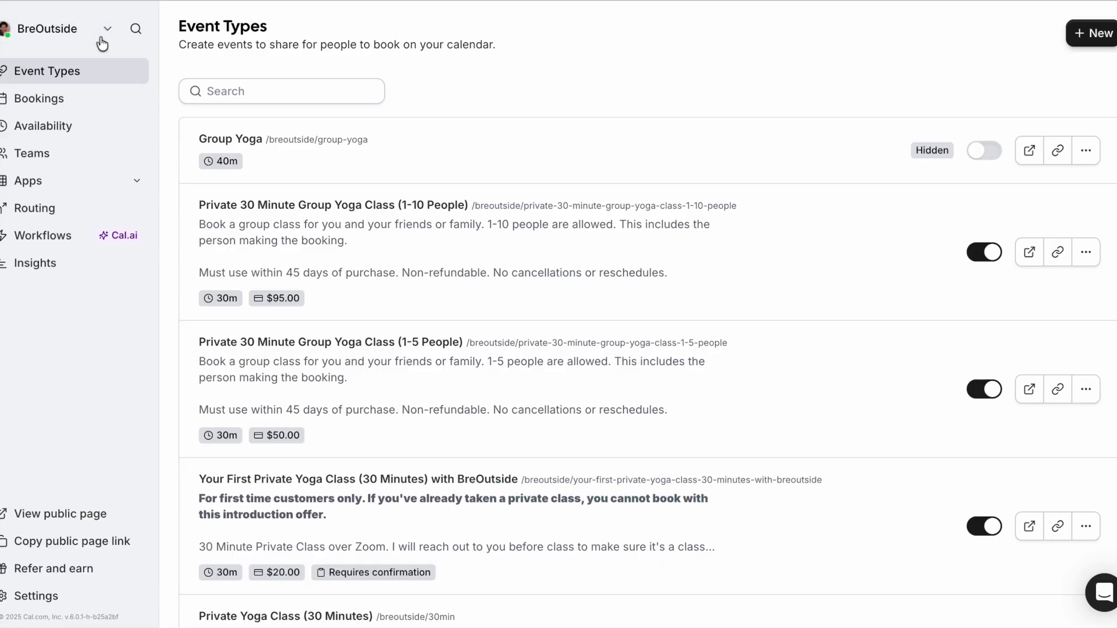
scroll(418, 305, "down", 3)
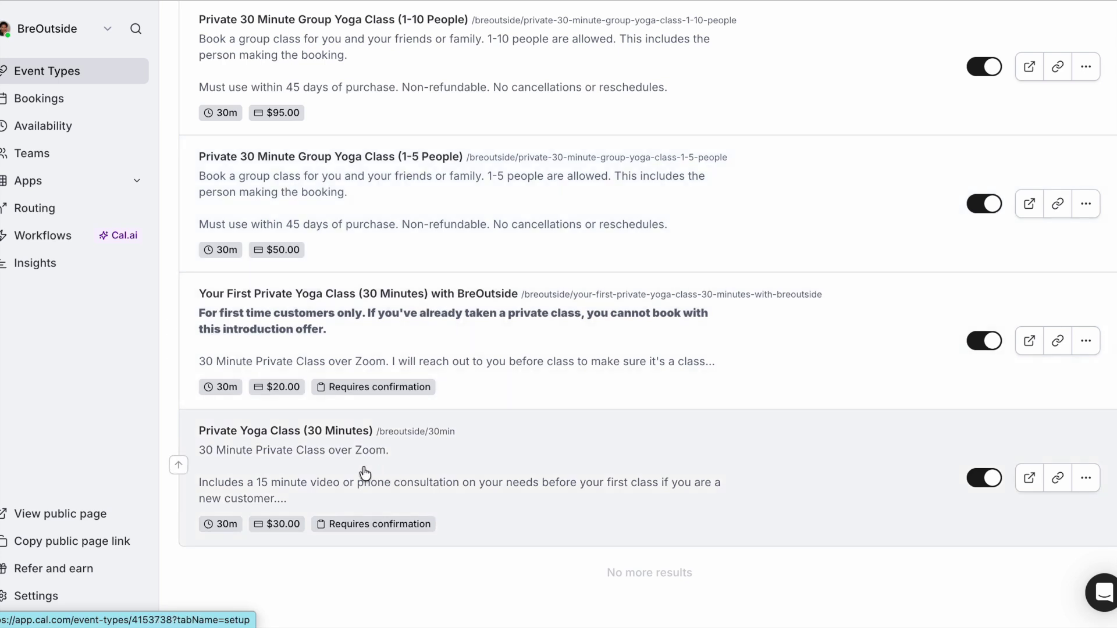
scroll(466, 151, "up", 1)
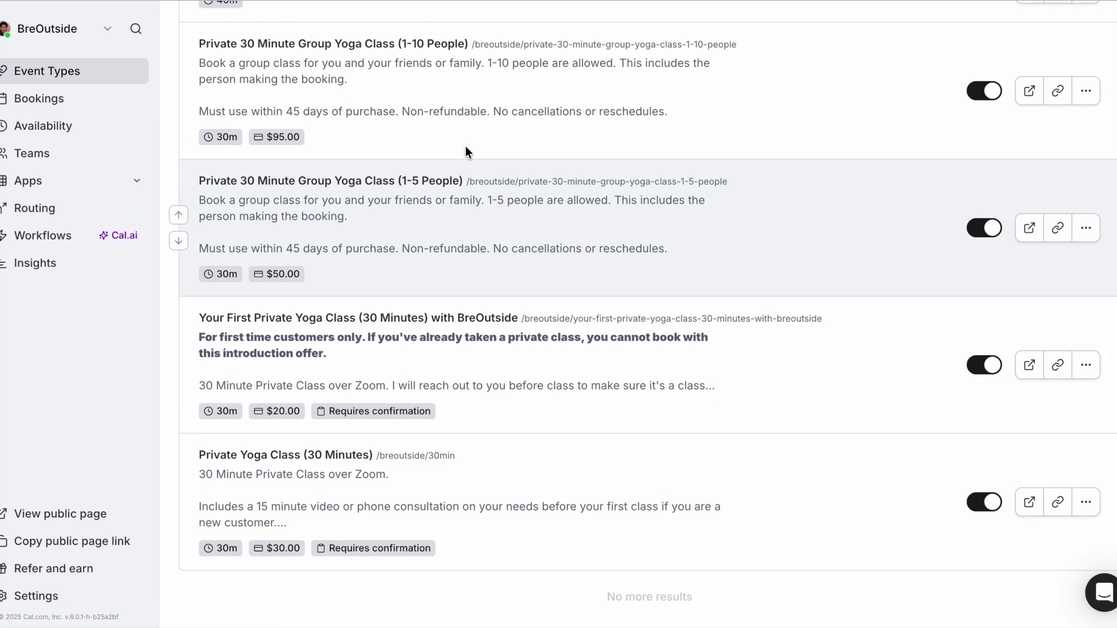
scroll(465, 152, "up", 1)
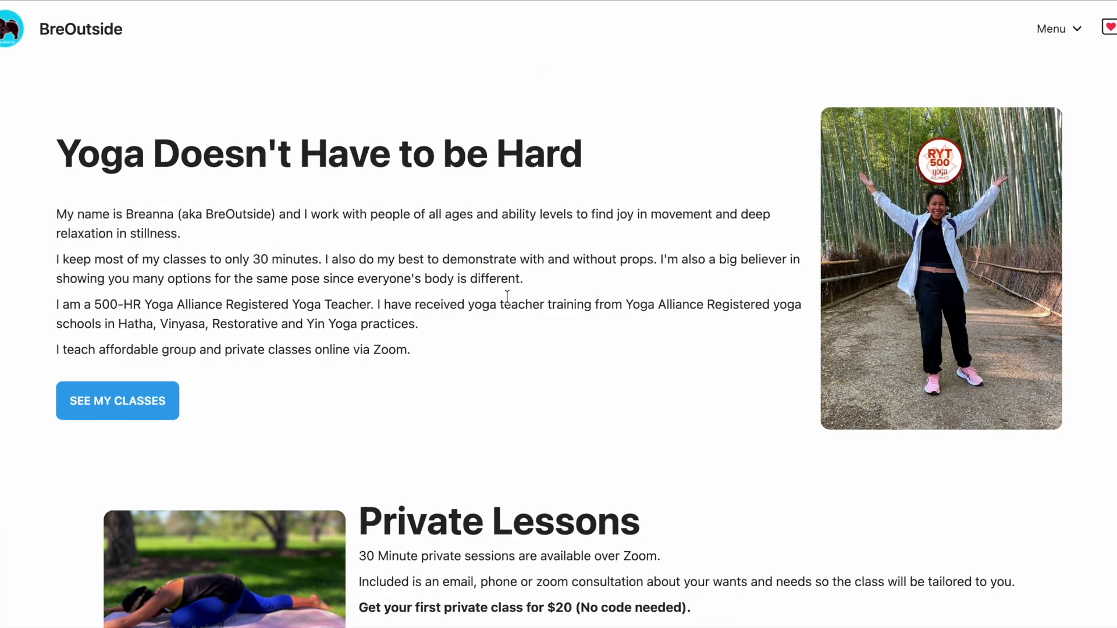
Review the private lessons and group yoga class offers on the BreOutside website
scroll(506, 294, "down", 5)
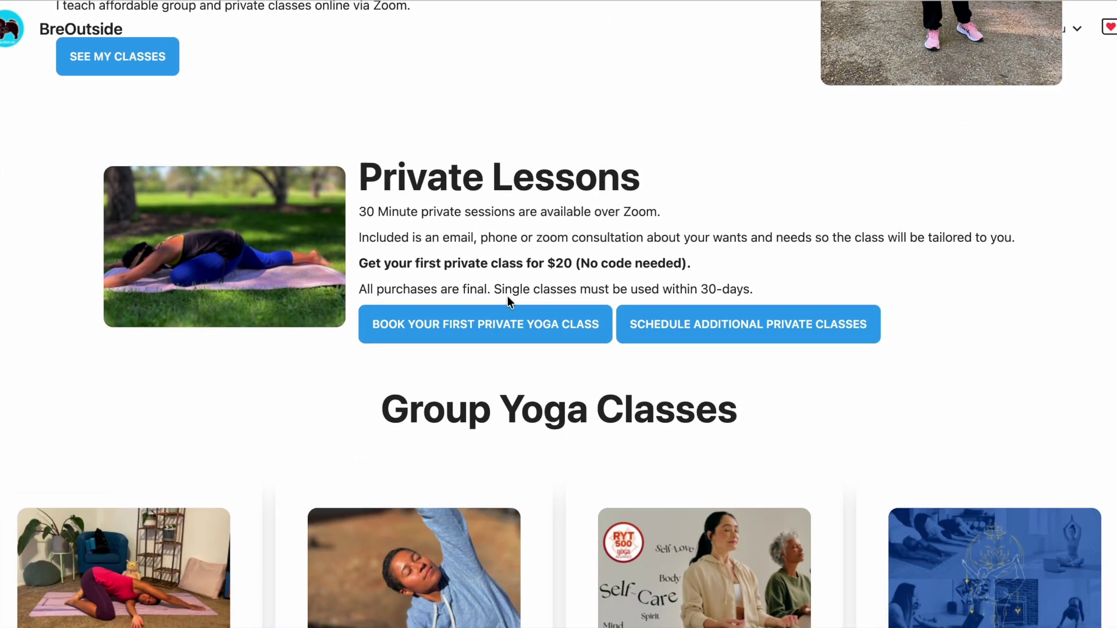
scroll(508, 300, "down", 2)
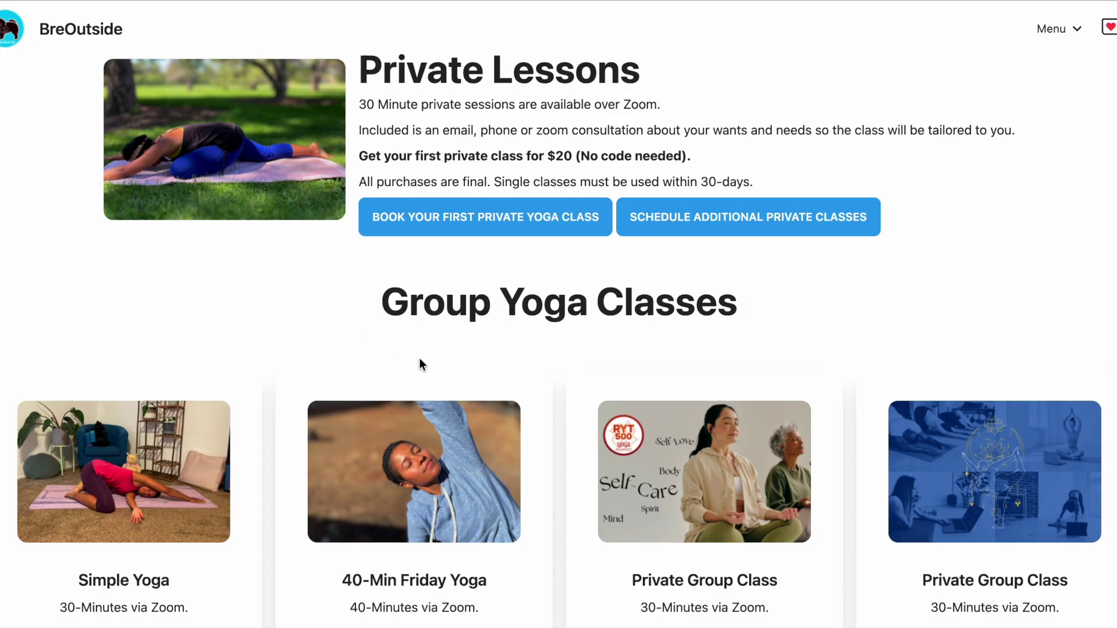
scroll(420, 361, "down", 2)
scroll(420, 358, "down", 3)
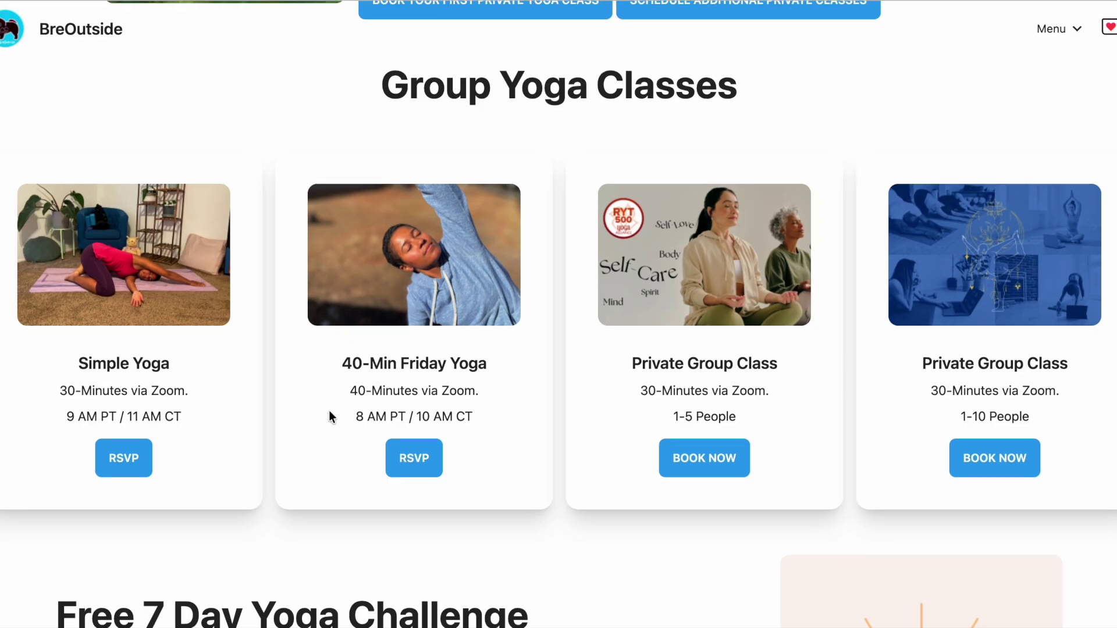
scroll(287, 514, "down", 1)
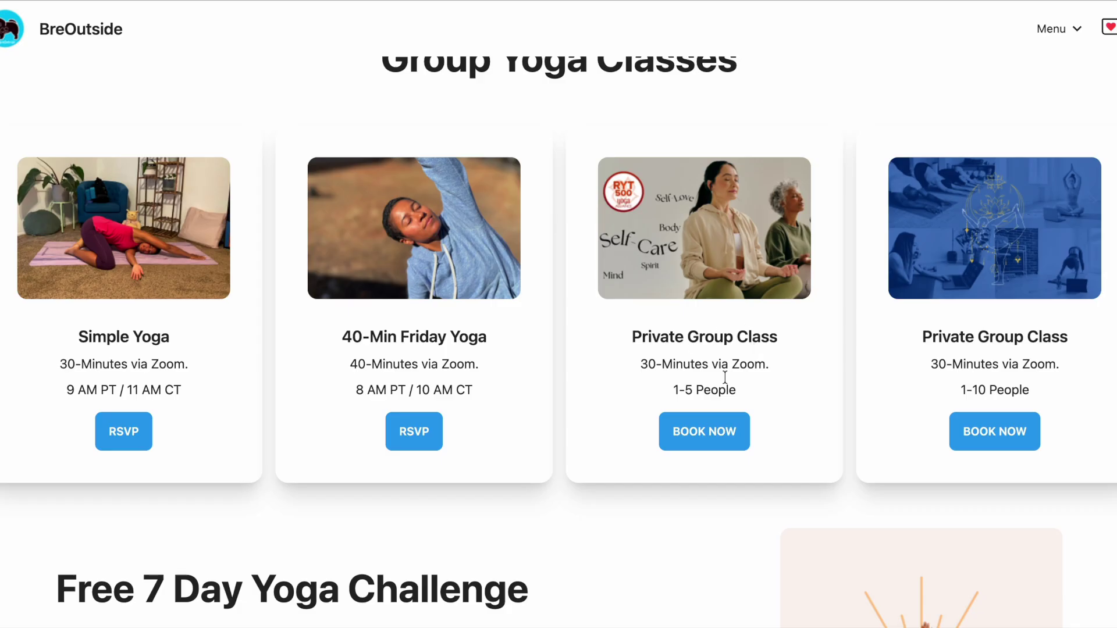
Open booking for the 1-5 people private group class and choose Saturday, January 3, 2026 at 11:30 am
left_click(743, 437)
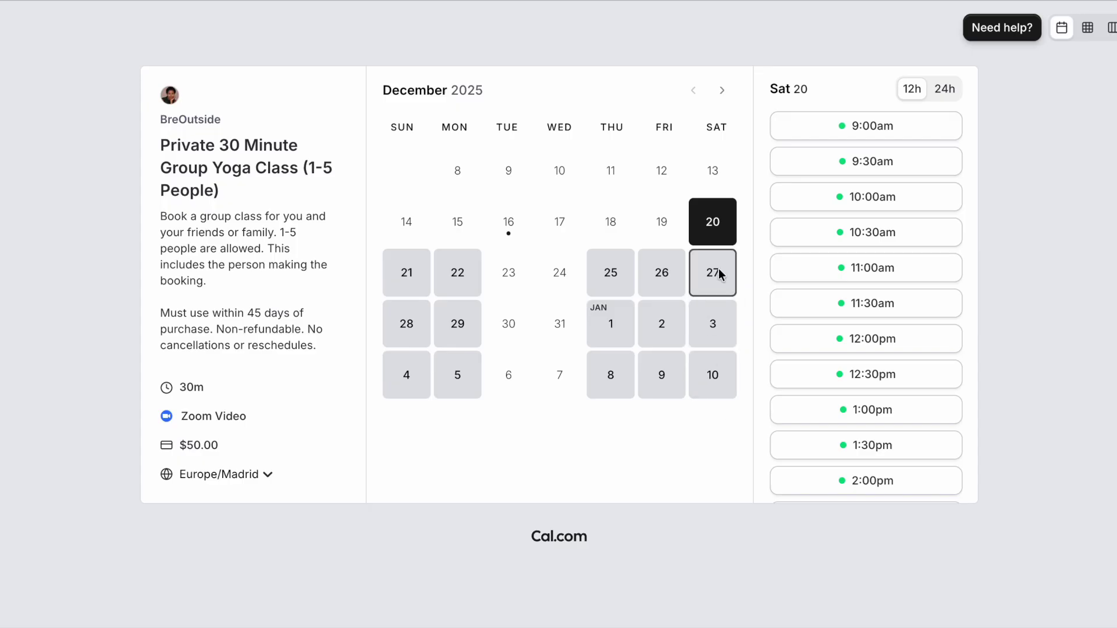
left_click(711, 329)
left_click(831, 307)
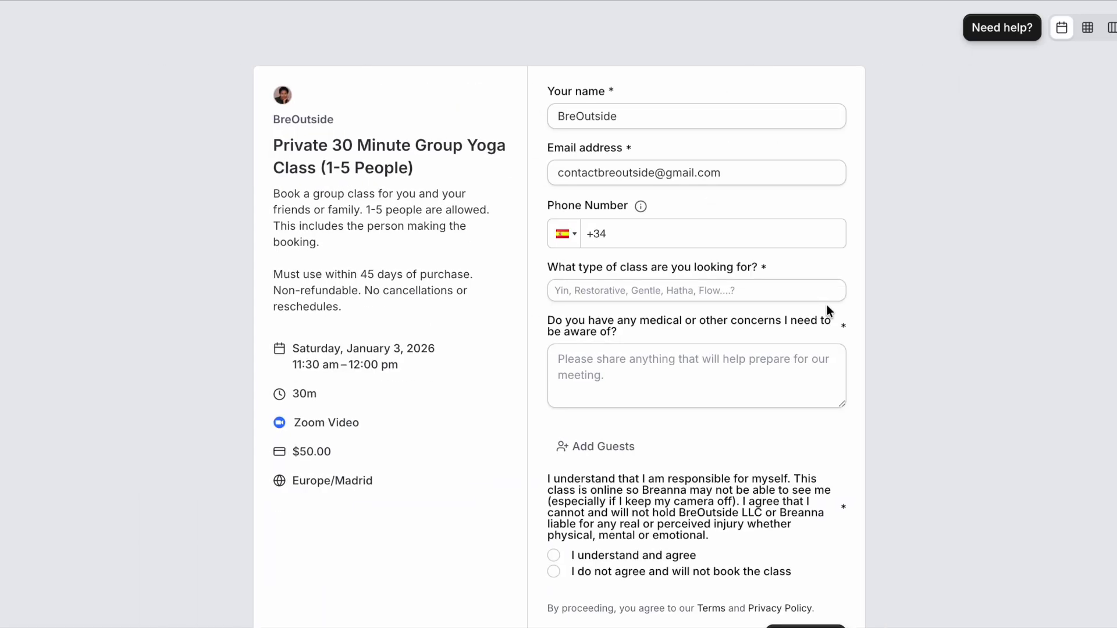
Examine the booking form's contact fields, class questions and liability agreement options
scroll(749, 449, "down", 3)
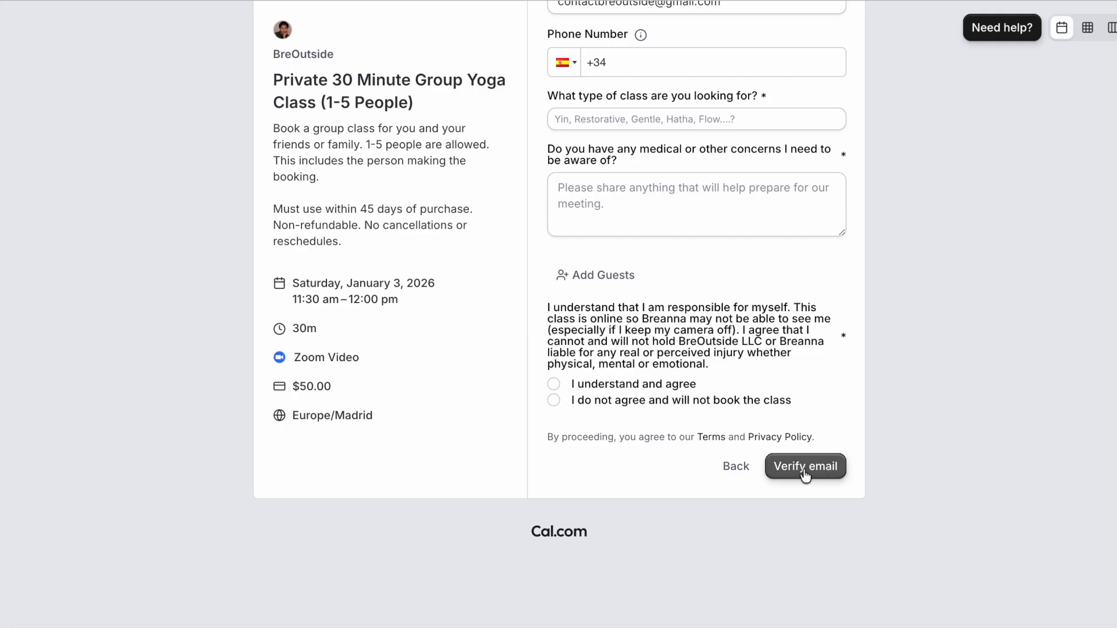
scroll(600, 292, "up", 3)
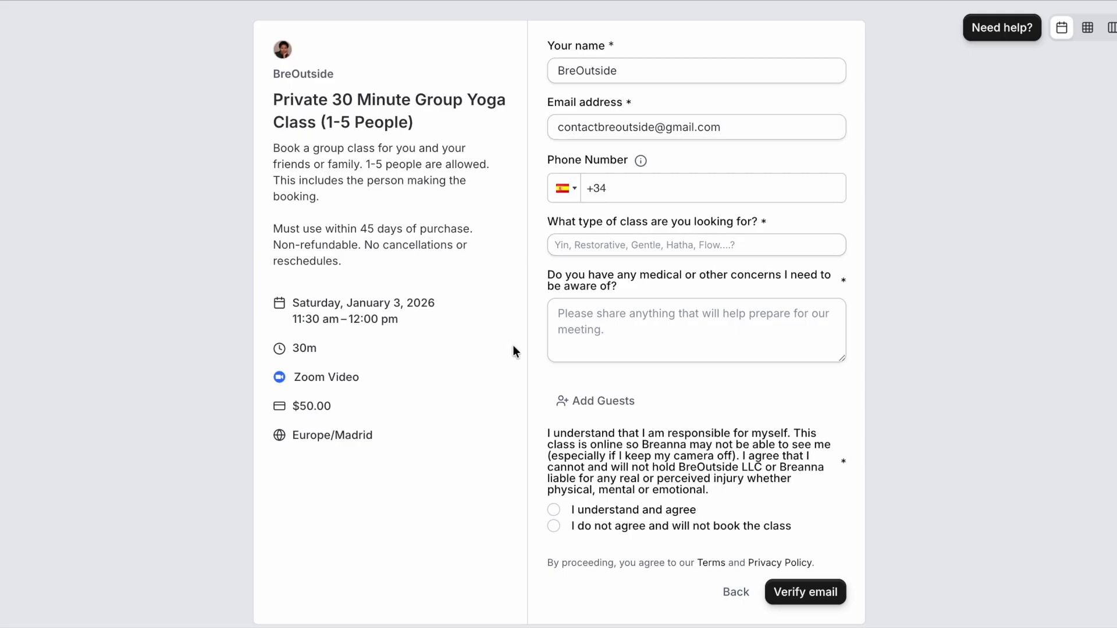
scroll(513, 349, "down", 3)
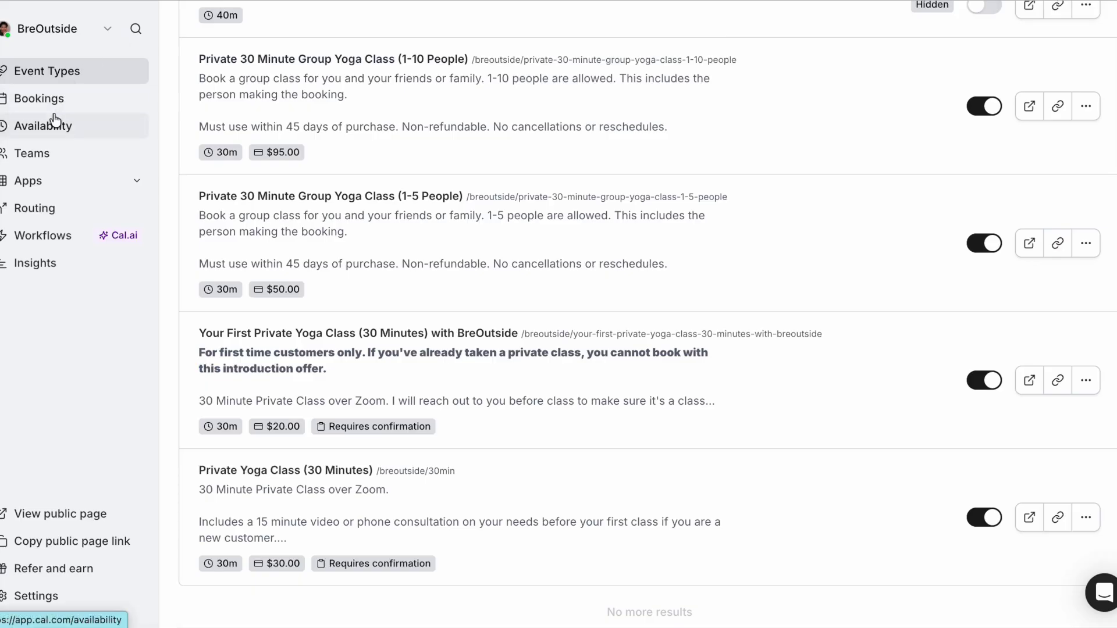
Check the upcoming bookings and the availability schedules for private classes and group yoga
left_click(54, 122)
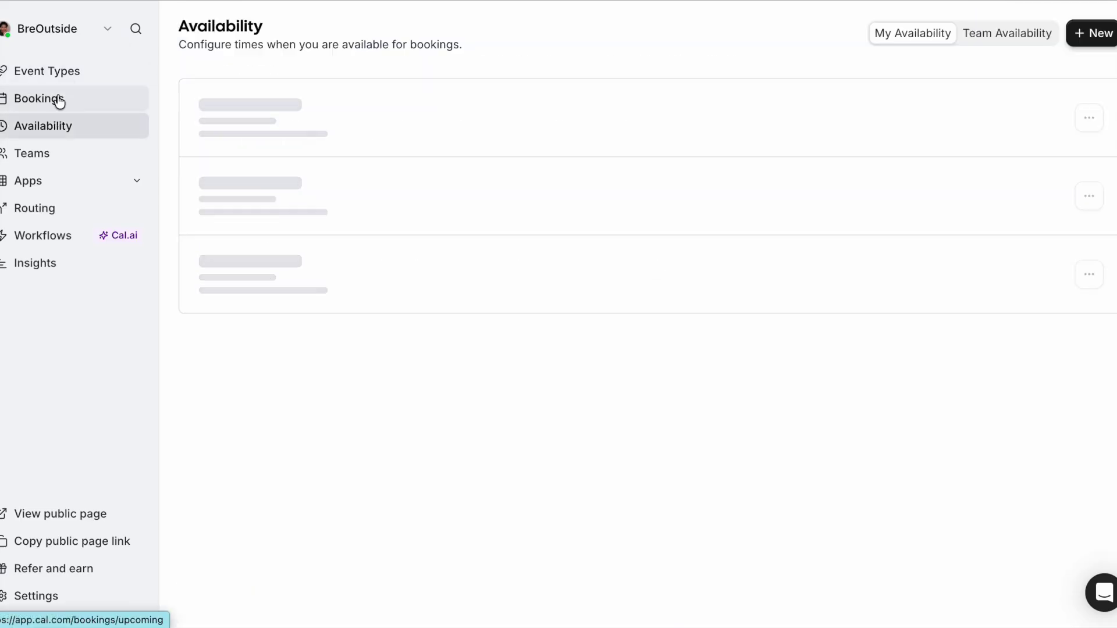
left_click(58, 100)
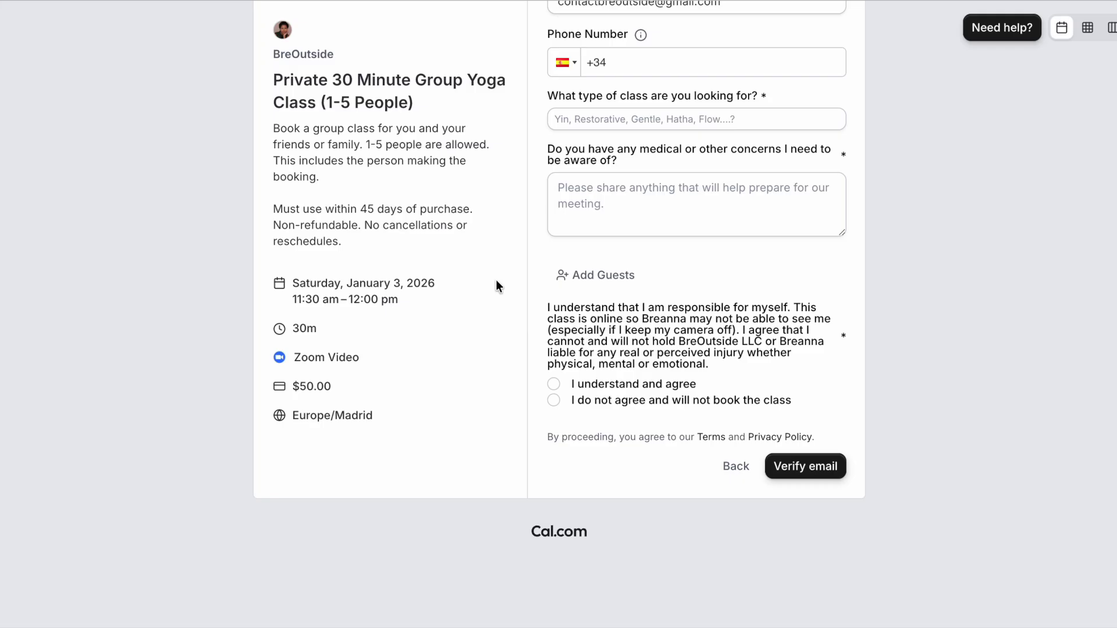
scroll(496, 280, "up", 1)
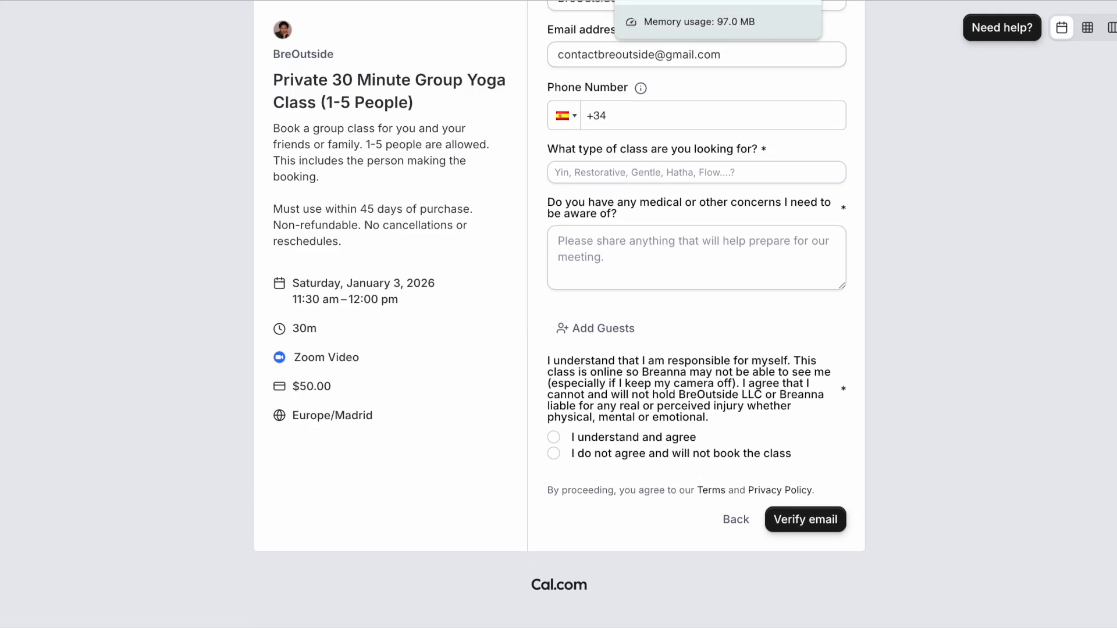
left_click(669, 1)
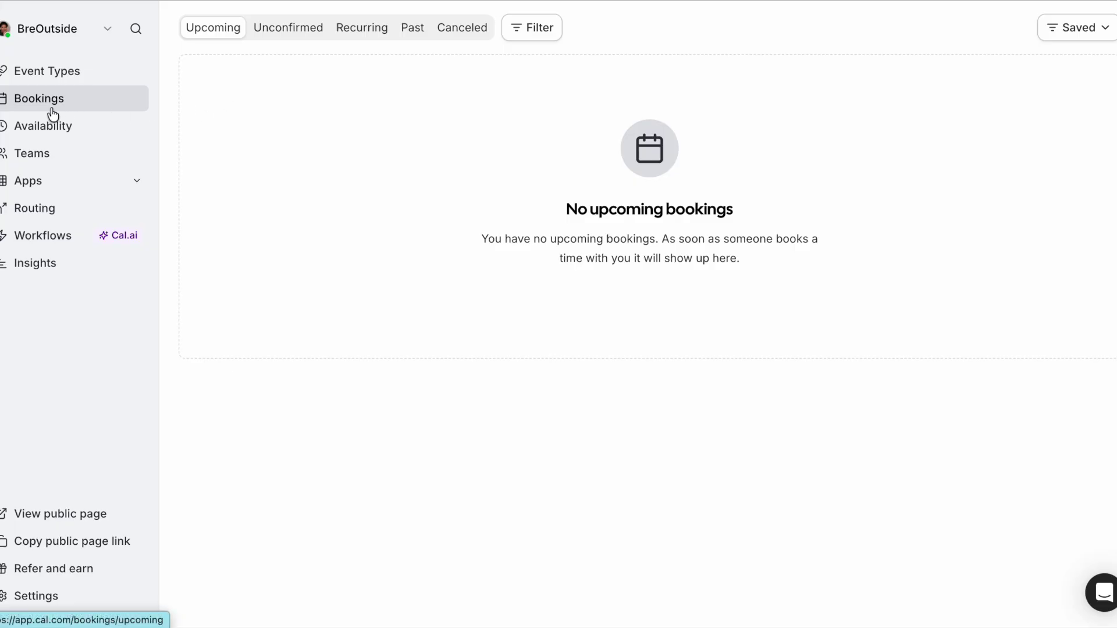
left_click(52, 137)
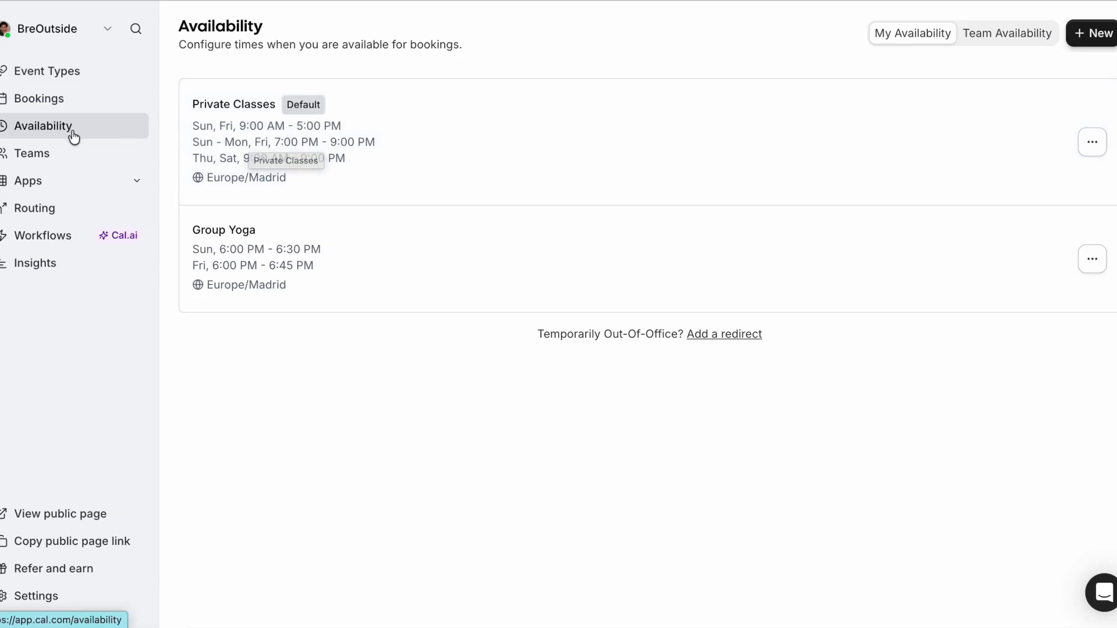
View the Teams overview and browse the apps offered in the App Store
left_click(45, 160)
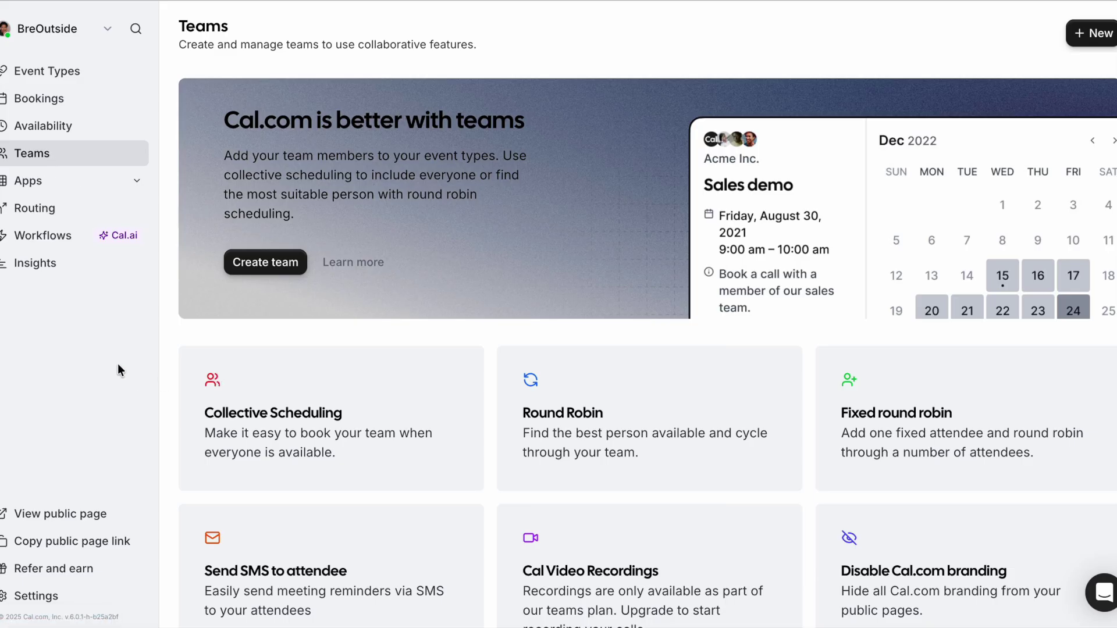
left_click(56, 177)
left_click(44, 209)
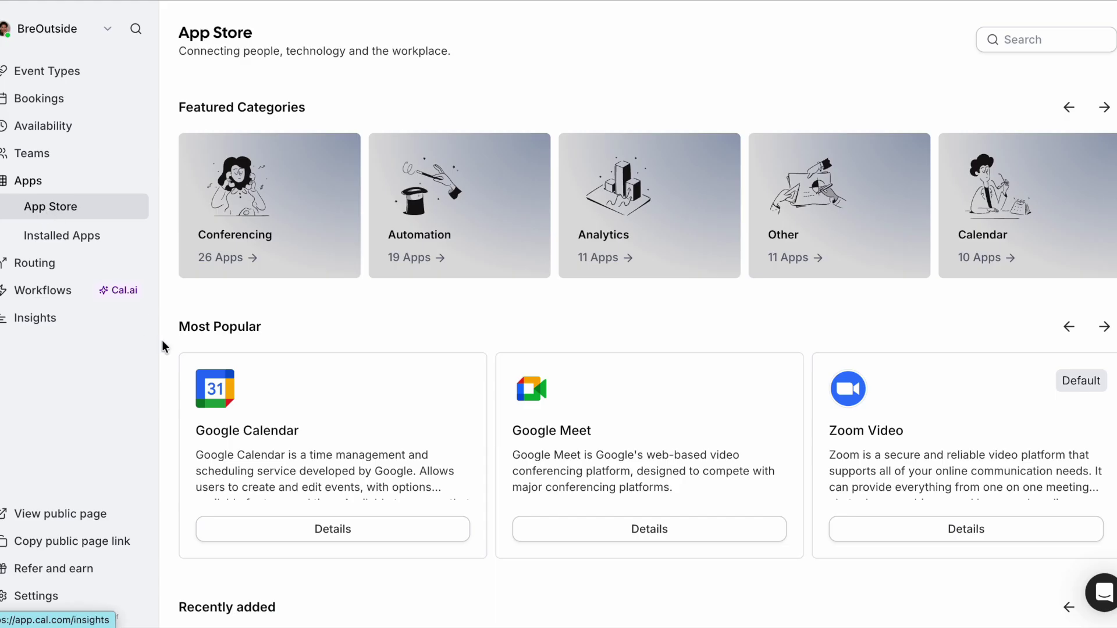
scroll(261, 364, "down", 8)
scroll(261, 364, "down", 10)
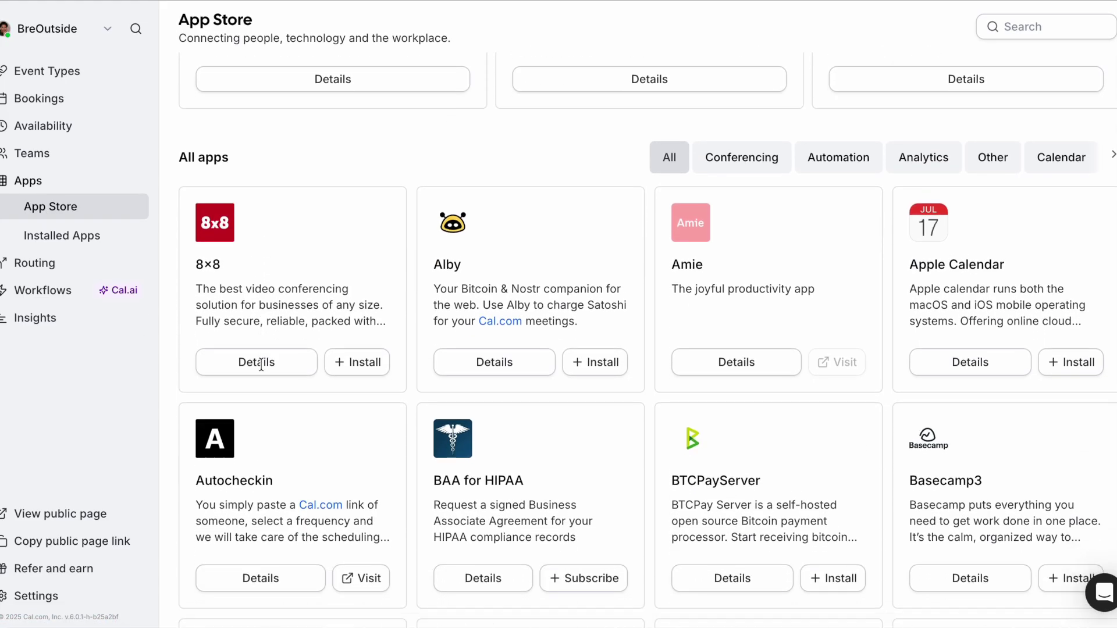
scroll(261, 364, "down", 10)
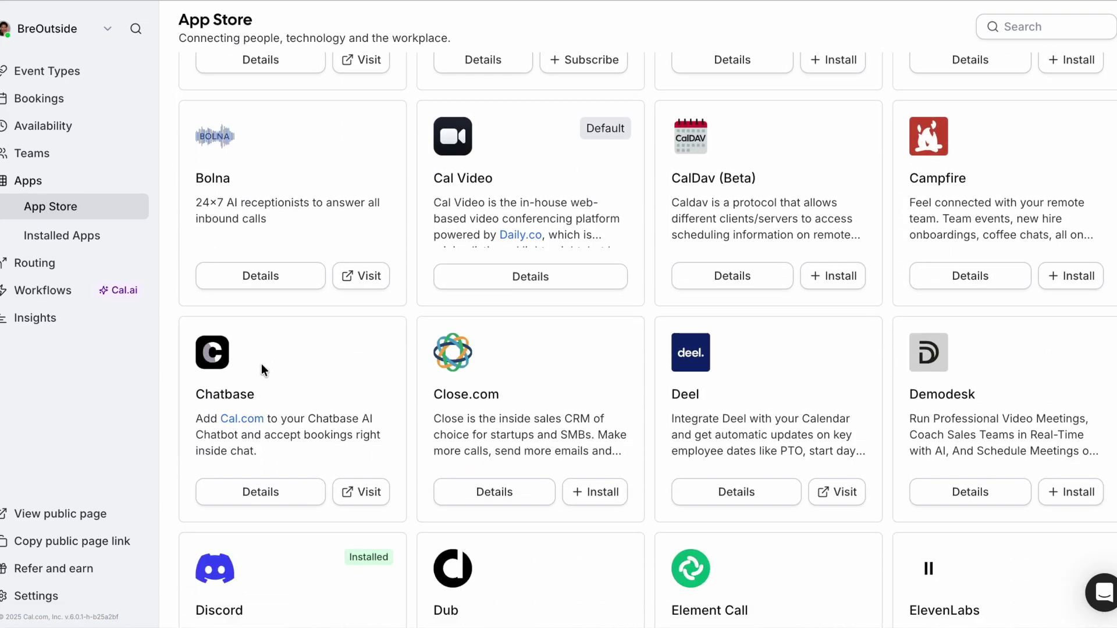
scroll(262, 370, "up", 5)
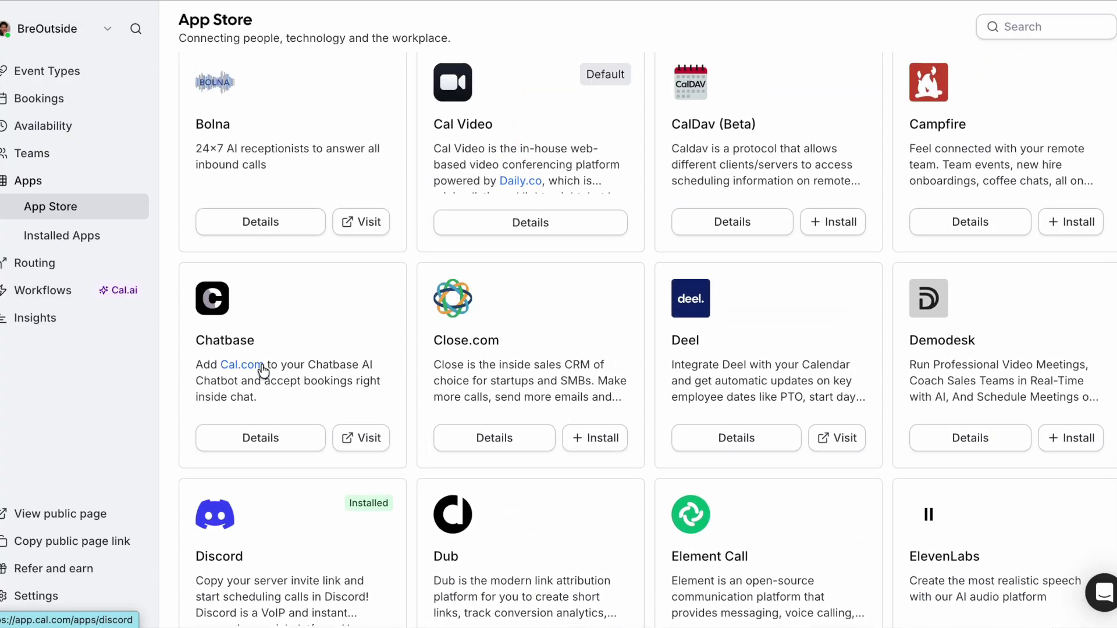
Open the Private-Class-Email workflow and review its trigger and action settings
left_click(35, 290)
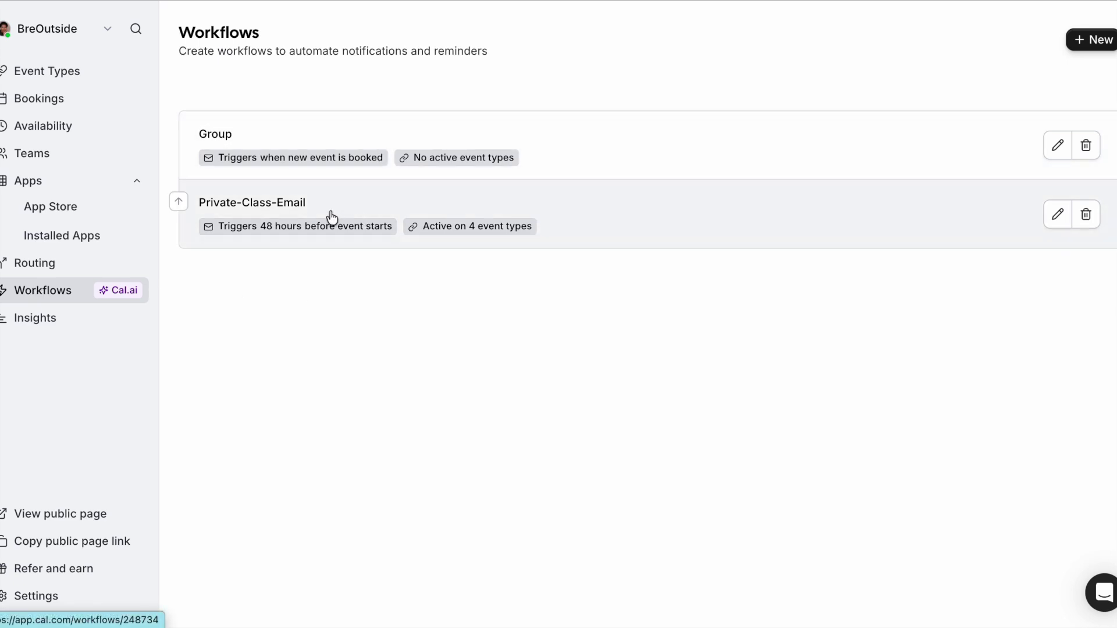
left_click(331, 216)
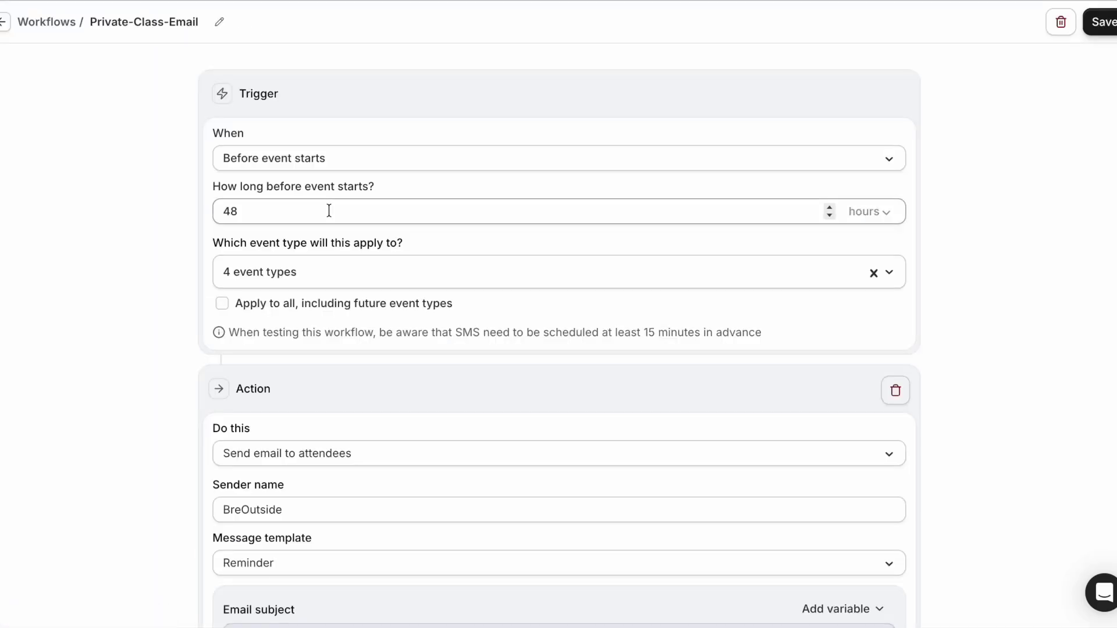
scroll(349, 305, "down", 4)
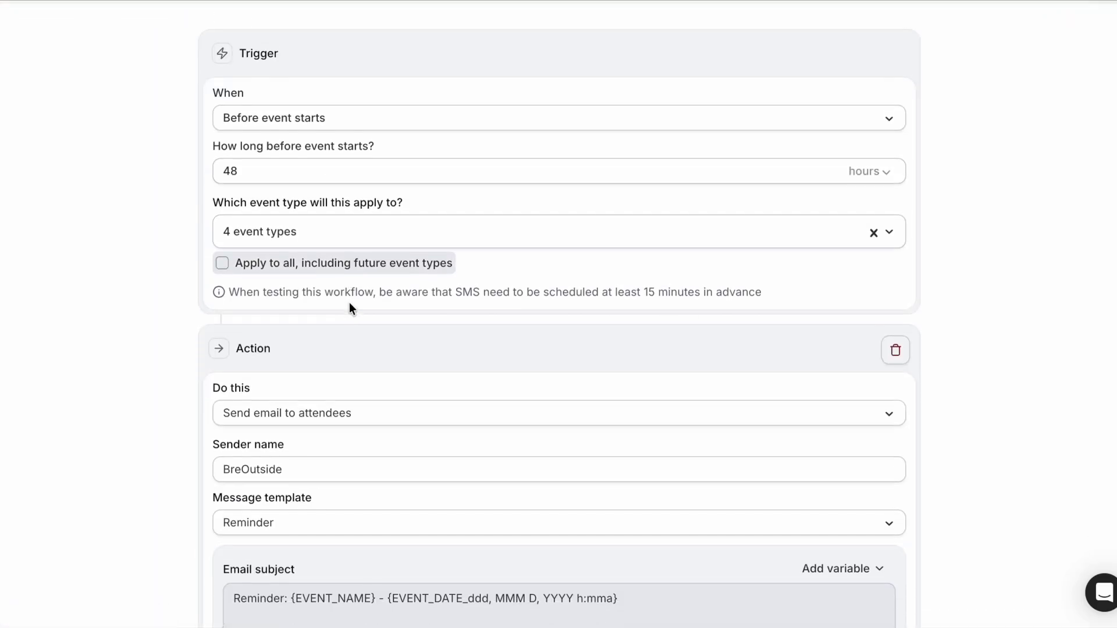
scroll(349, 301, "down", 2)
Check the workflow's message template options, keep Reminder selected and return to the workflows list
left_click(354, 224)
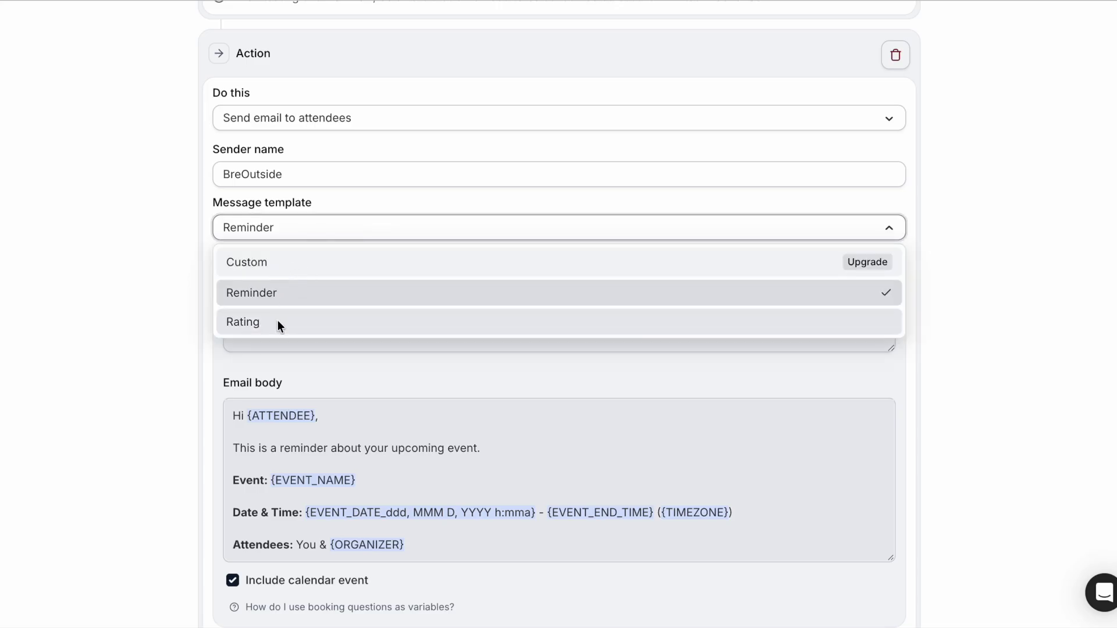
left_click(309, 291)
scroll(143, 288, "up", 6)
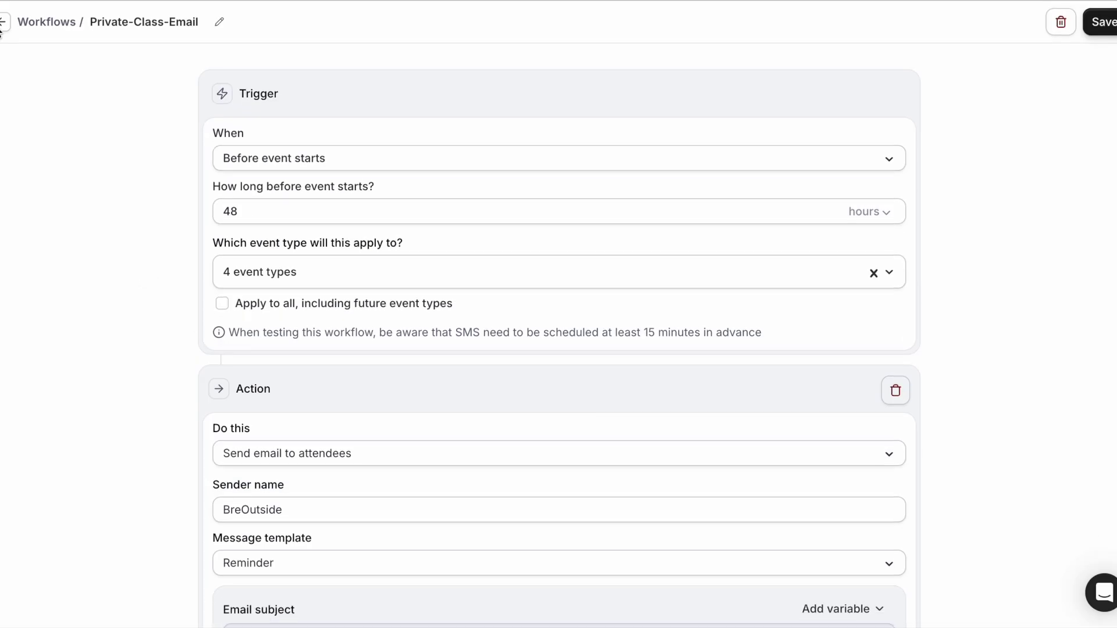
left_click(4, 22)
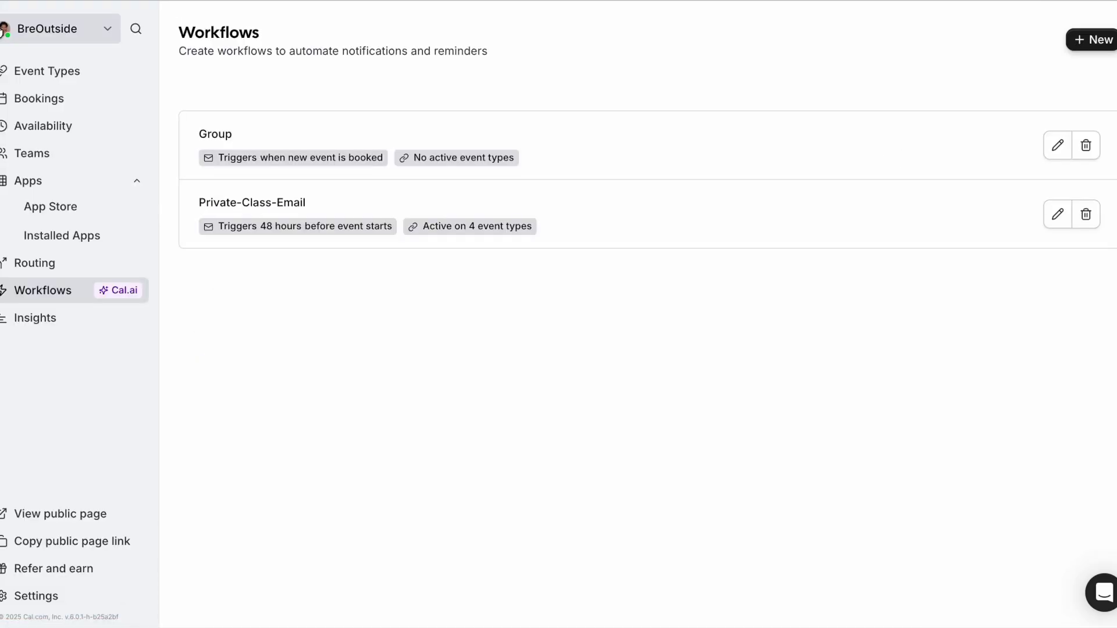
View the conferencing category of the installed apps
left_click(33, 237)
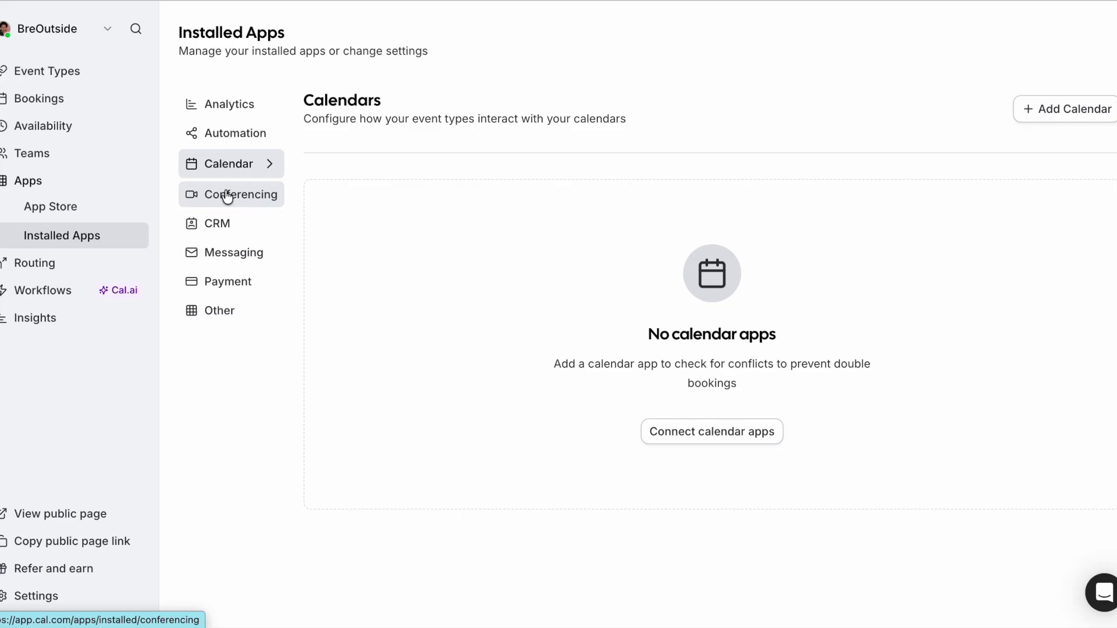
left_click(233, 199)
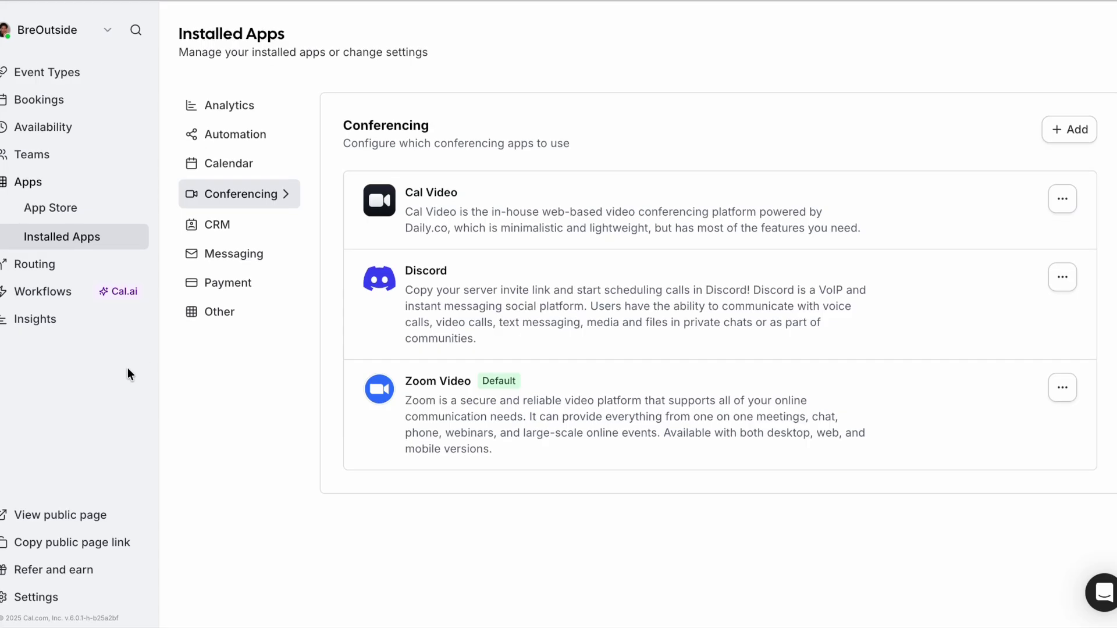
Open the public booking page and review its profile and listed yoga classes
left_click(55, 513)
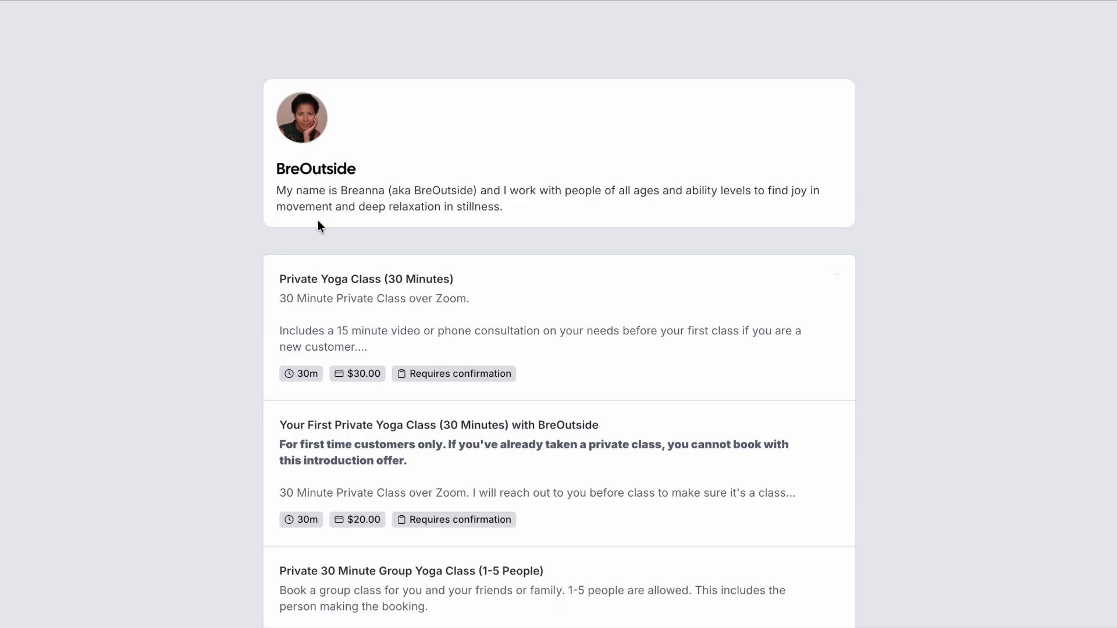
scroll(267, 413, "down", 1)
scroll(267, 413, "down", 4)
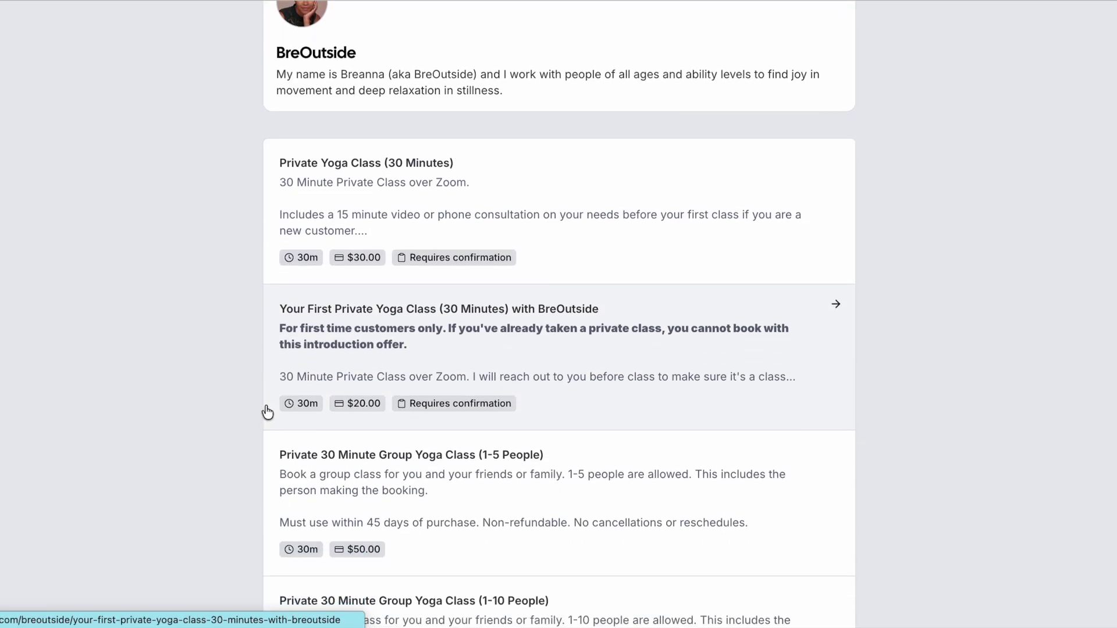
scroll(267, 412, "up", 4)
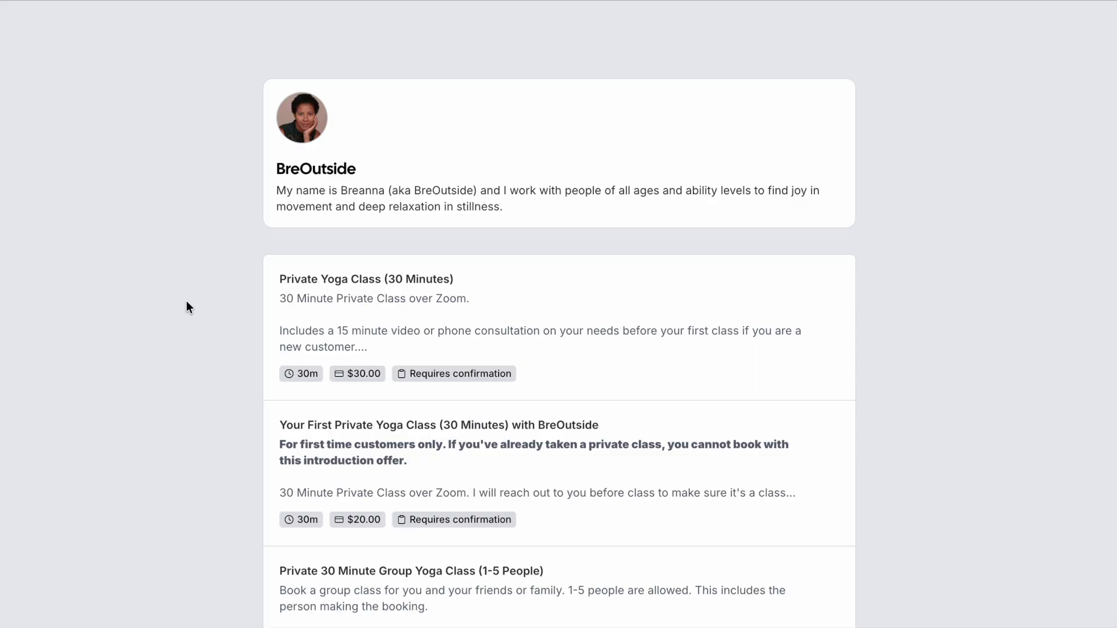
scroll(186, 299, "down", 5)
scroll(186, 301, "up", 5)
scroll(186, 301, "up", 1)
Return to the installed apps and view the analytics category
left_click(284, 1)
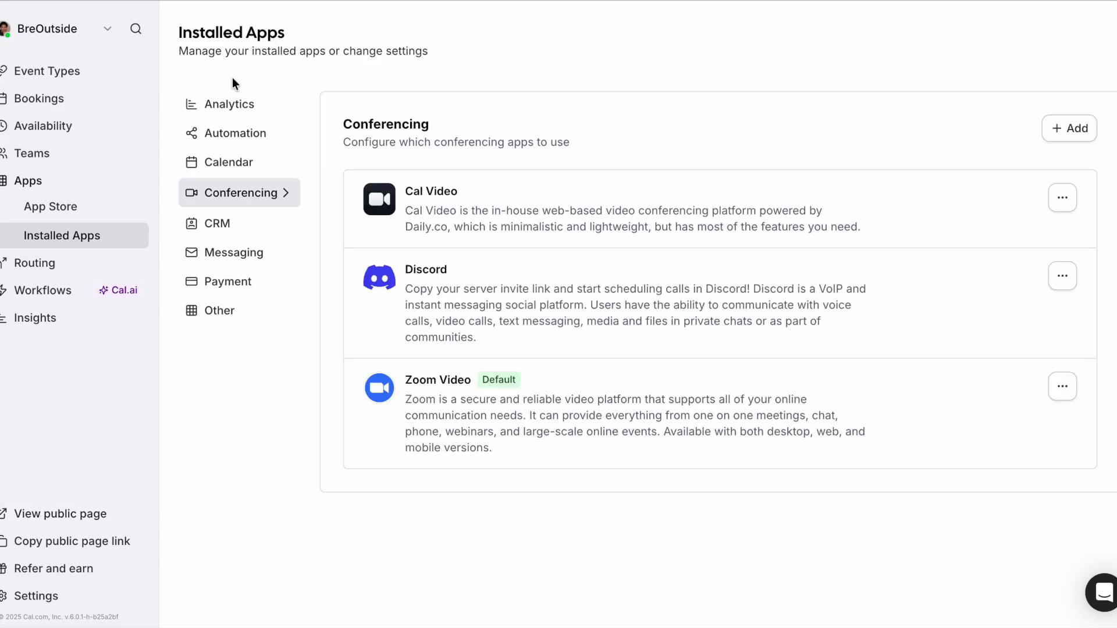
left_click(228, 104)
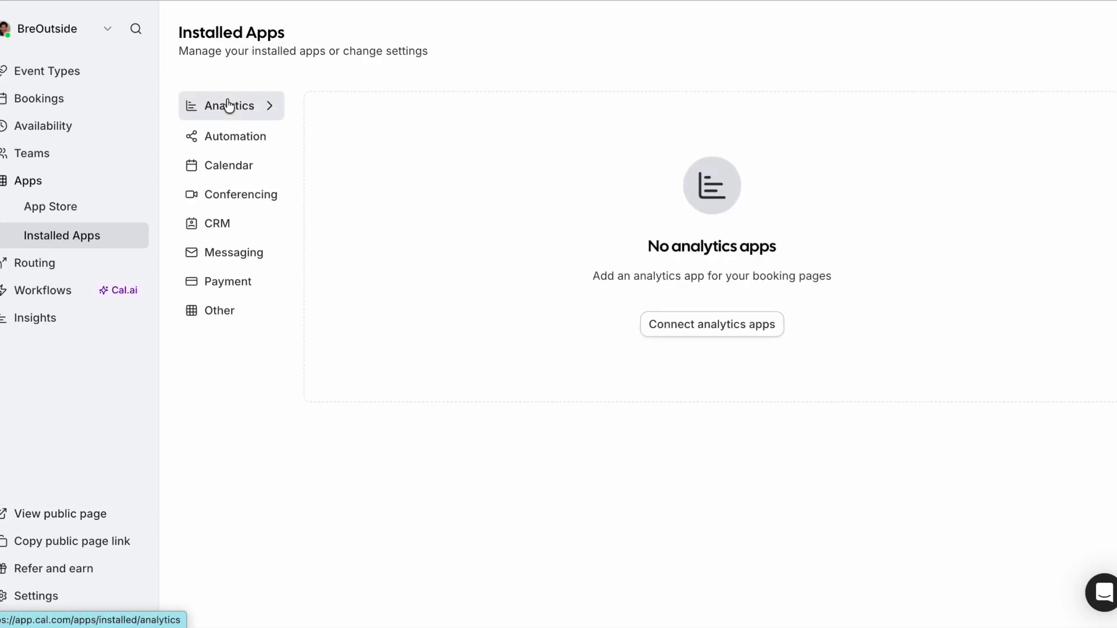
left_click(54, 94)
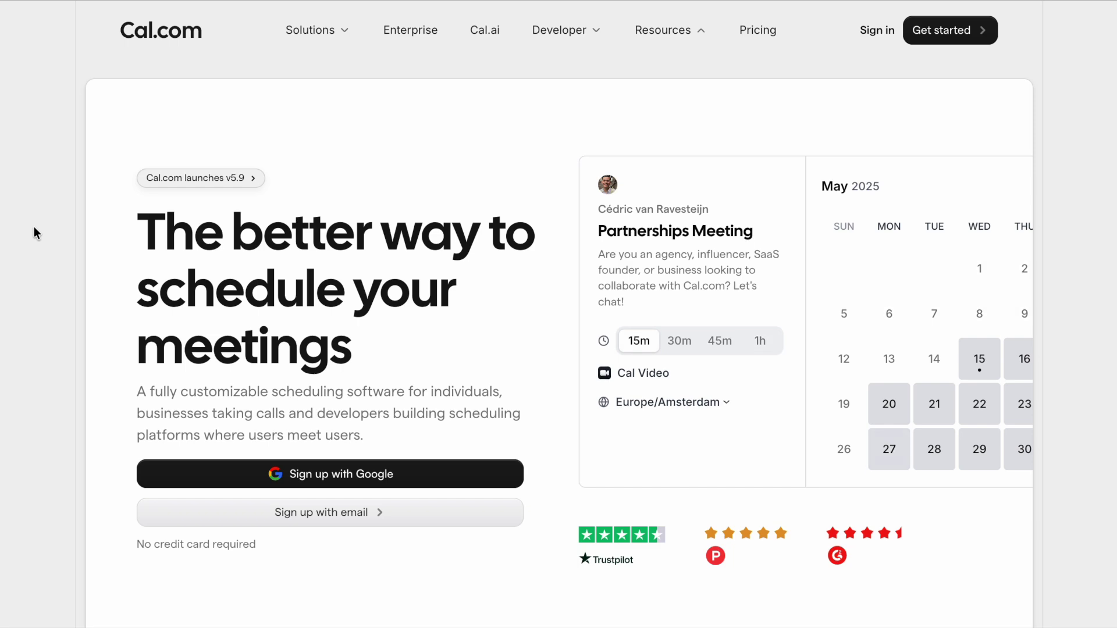
Look through the Cal.com homepage, including its section on how scheduling works
scroll(35, 232, "down", 7)
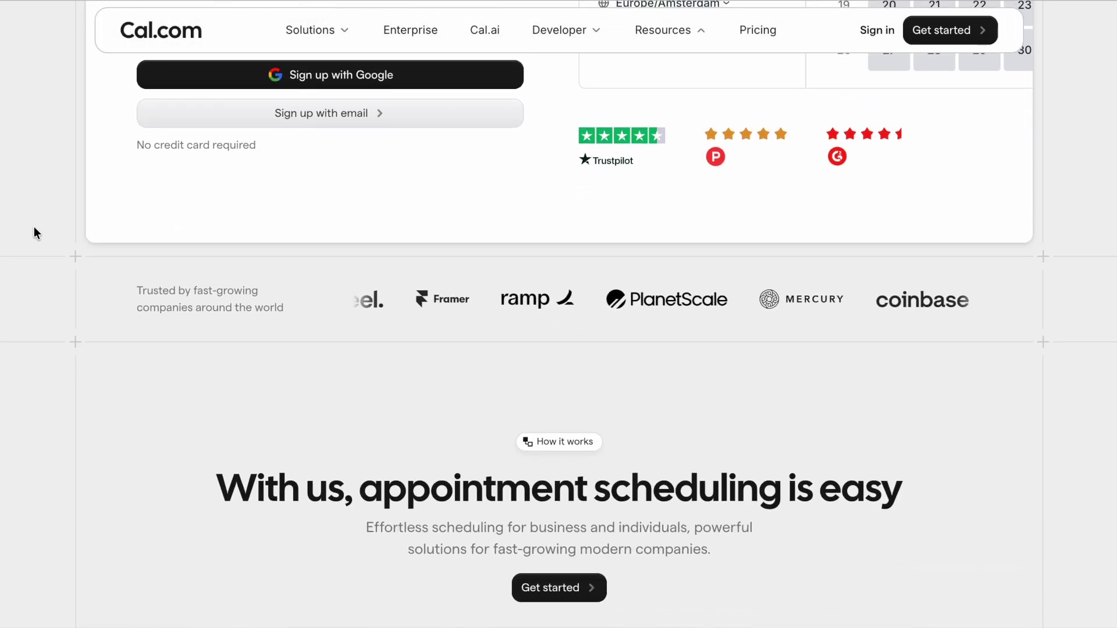
scroll(33, 233, "down", 6)
scroll(34, 229, "up", 13)
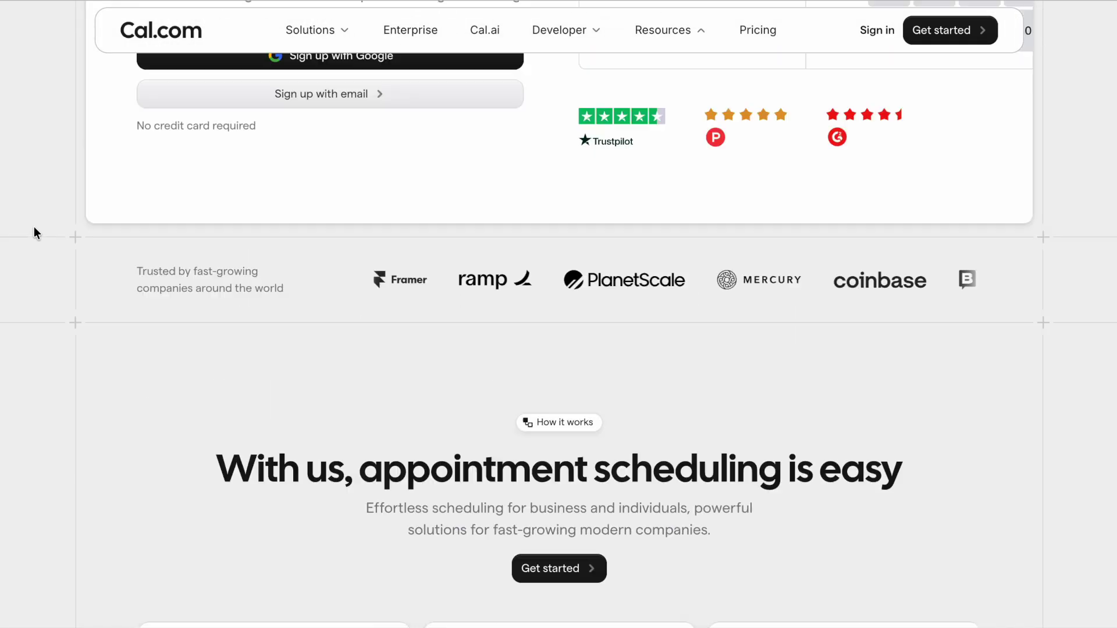